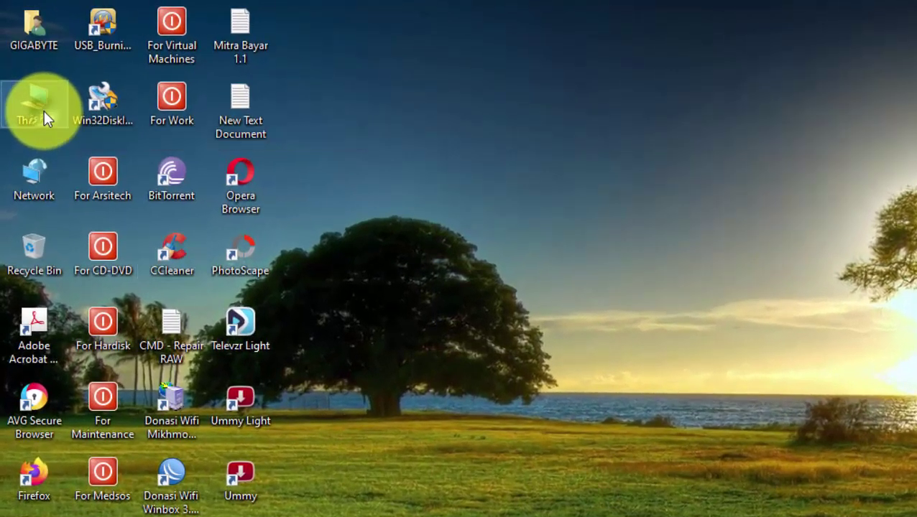
Check the free space on the SYSTEM (C:) drive in File Explorer, and close the window.
right_click(28, 70)
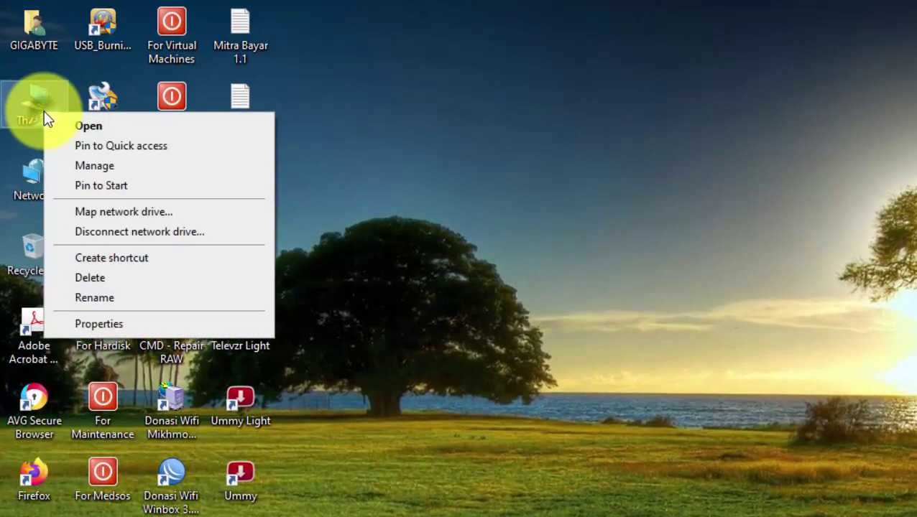
left_click(523, 106)
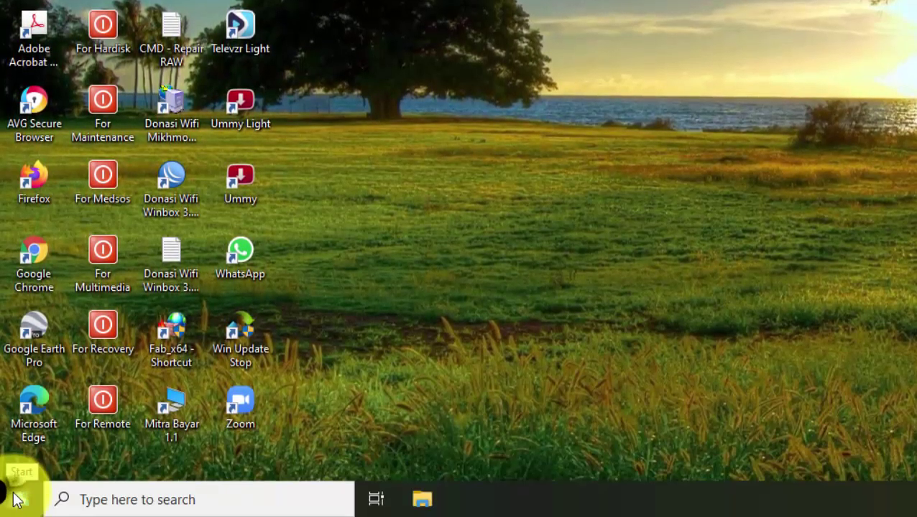
right_click(17, 499)
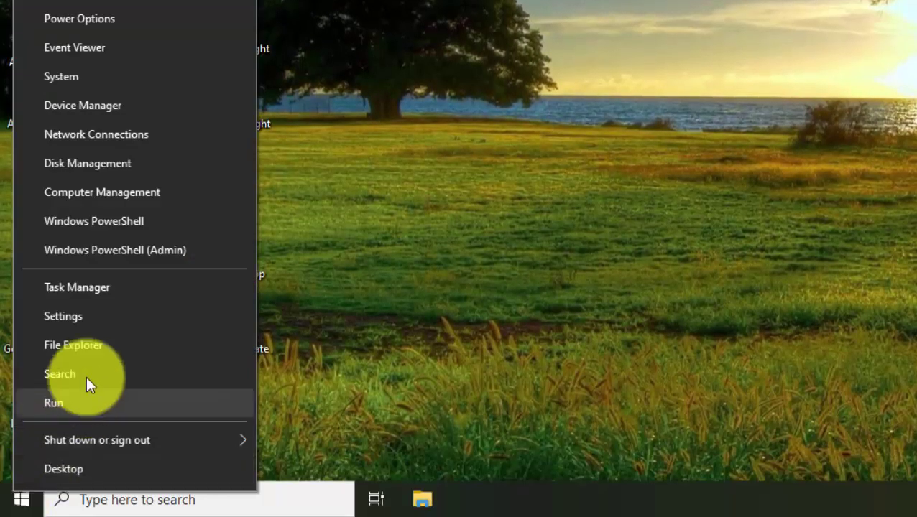
left_click(92, 345)
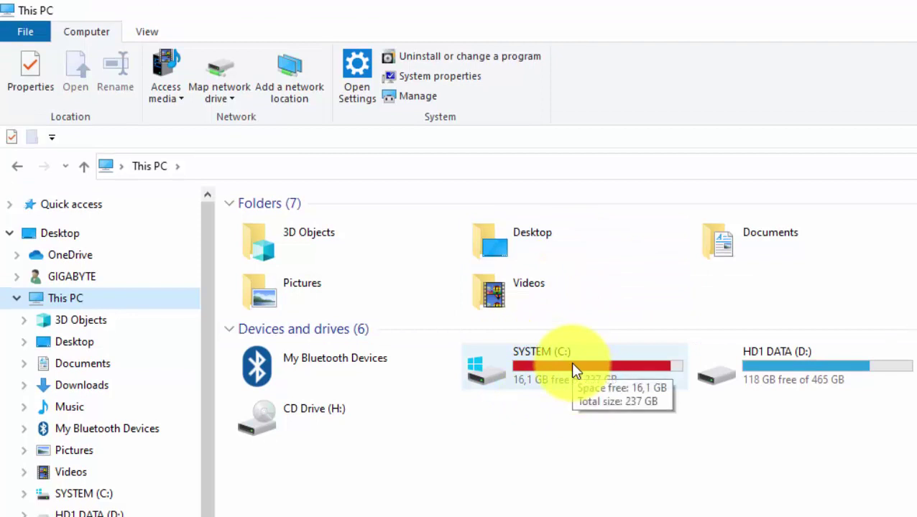
left_click(575, 368)
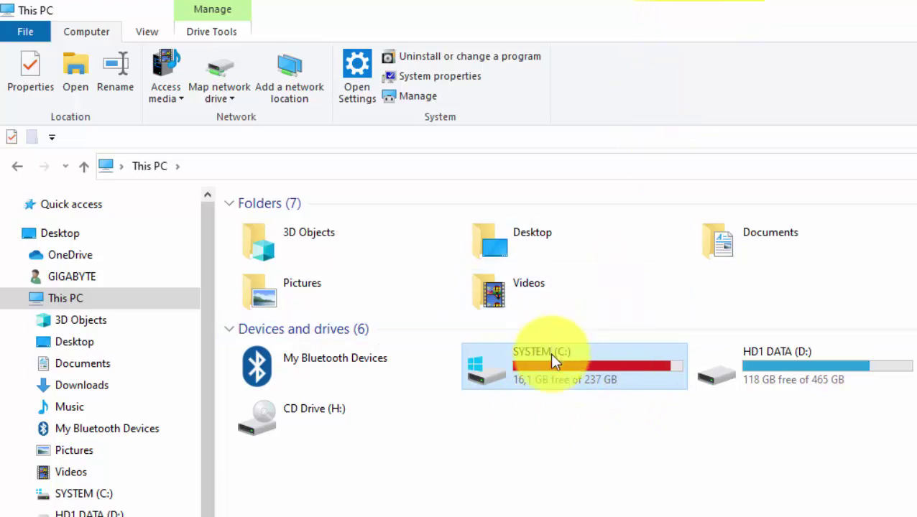
mouse_move(564, 396)
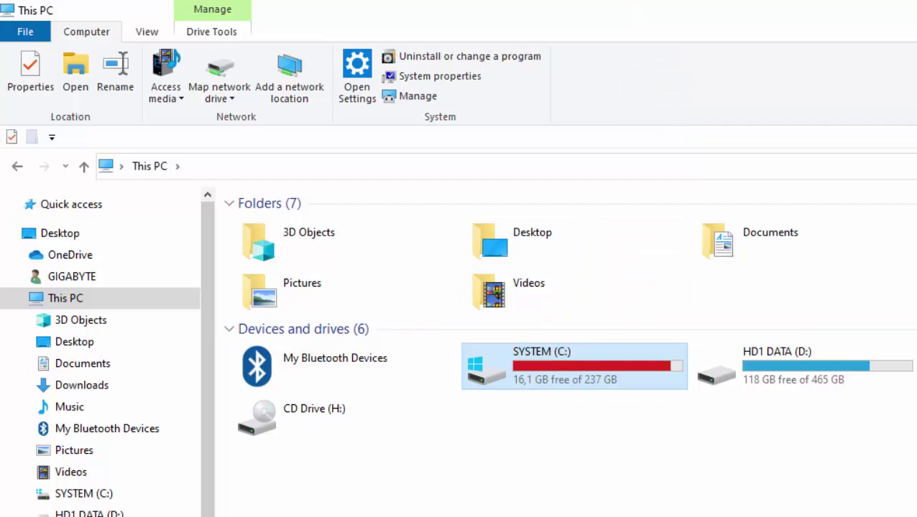
key("alt+F4")
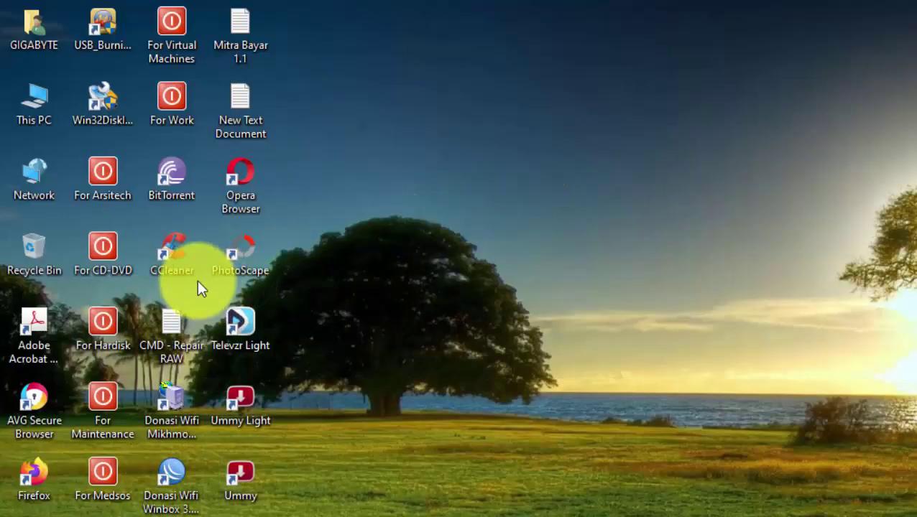
Run CCleaner's Custom Clean with the preselected Windows and application items, and close the program.
right_click(178, 255)
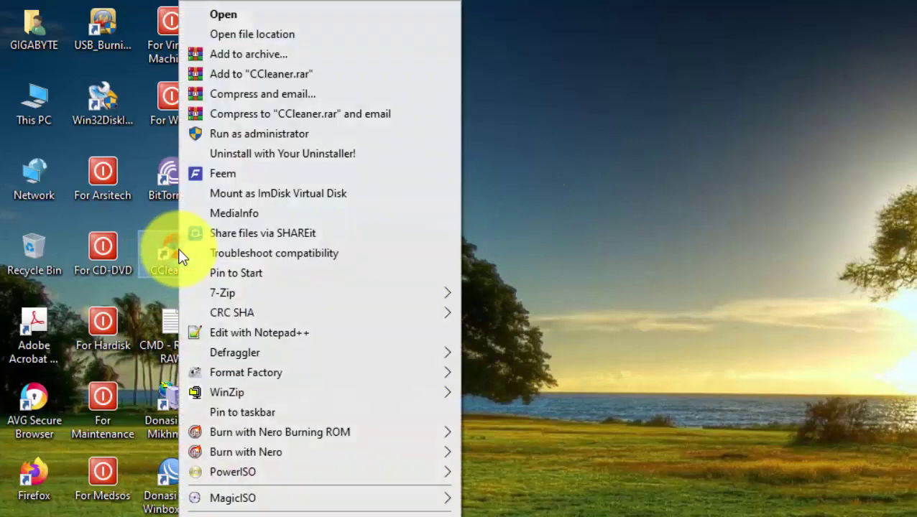
left_click(253, 14)
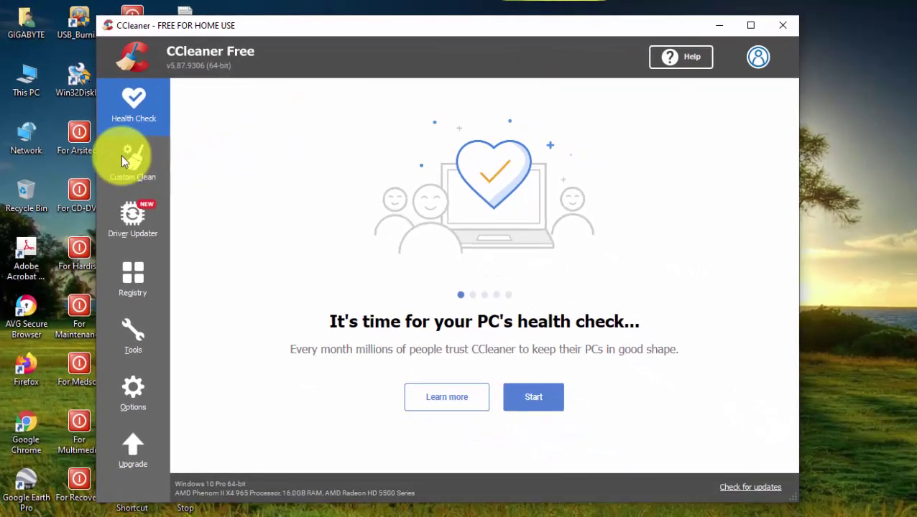
left_click(122, 157)
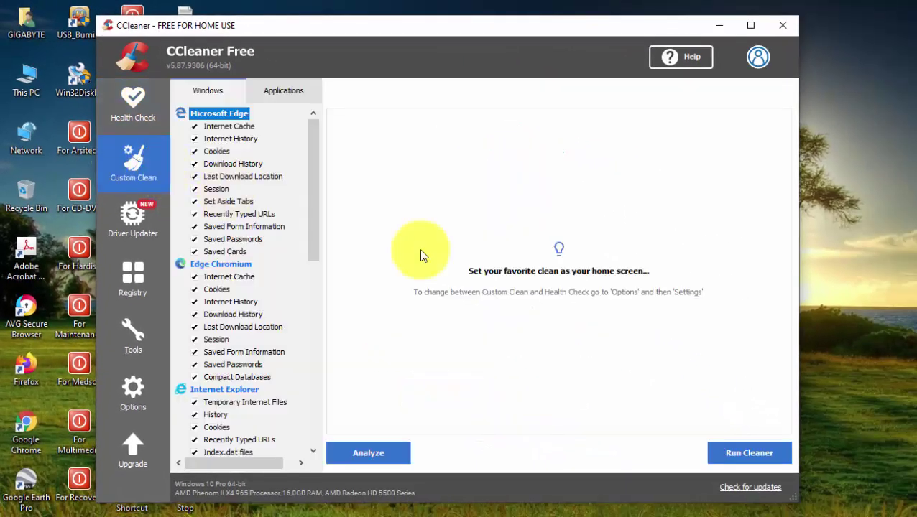
left_click(749, 455)
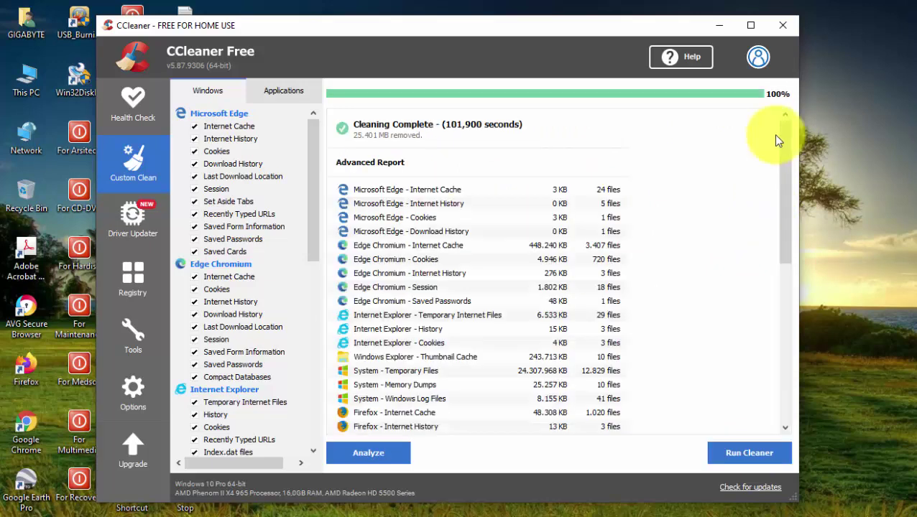
left_click(749, 453)
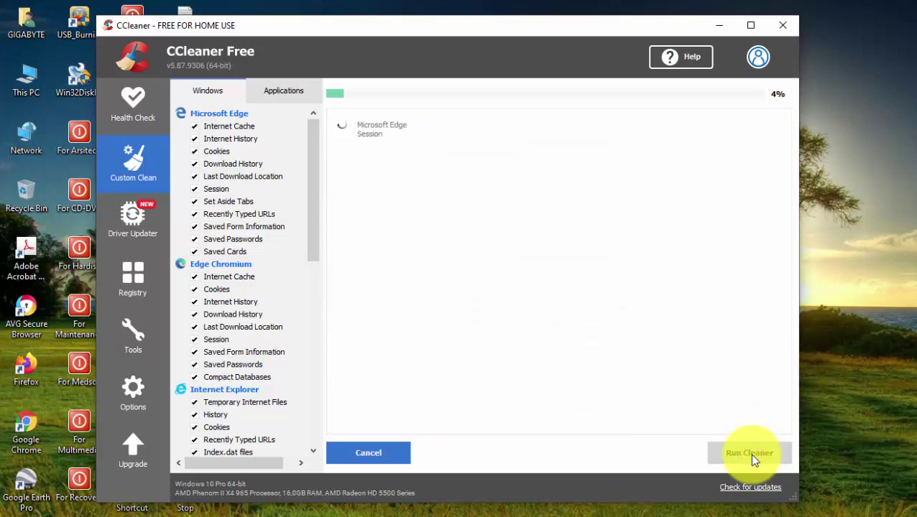
left_click(783, 28)
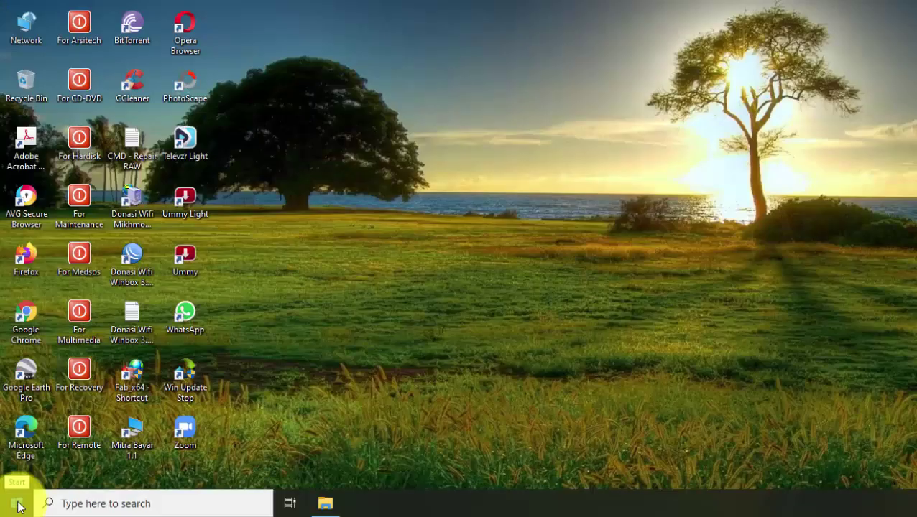
Check the free space on the SYSTEM (C:) drive in File Explorer again after the cleanup.
right_click(18, 507)
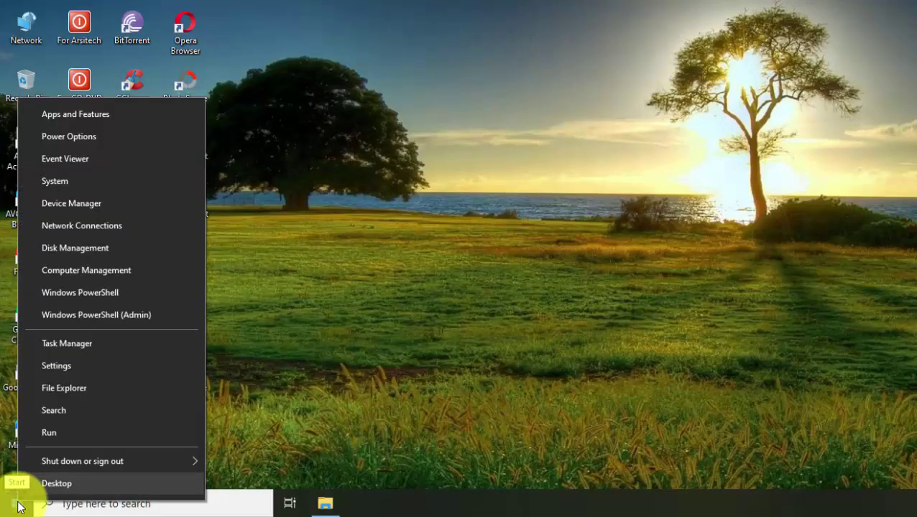
left_click(77, 387)
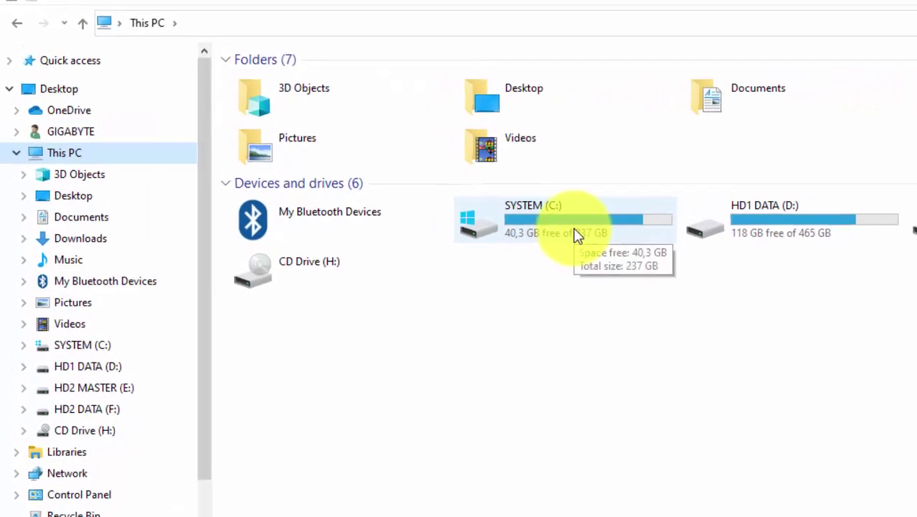
left_click(605, 241)
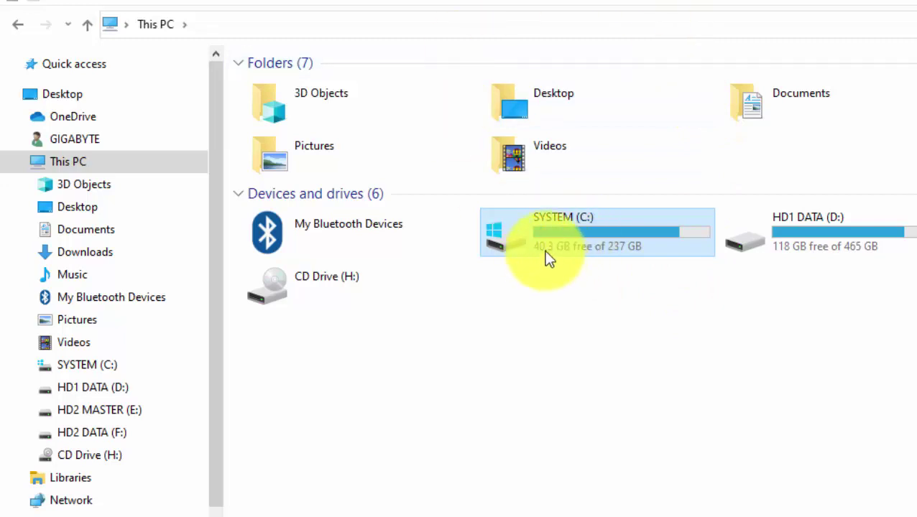
mouse_move(611, 247)
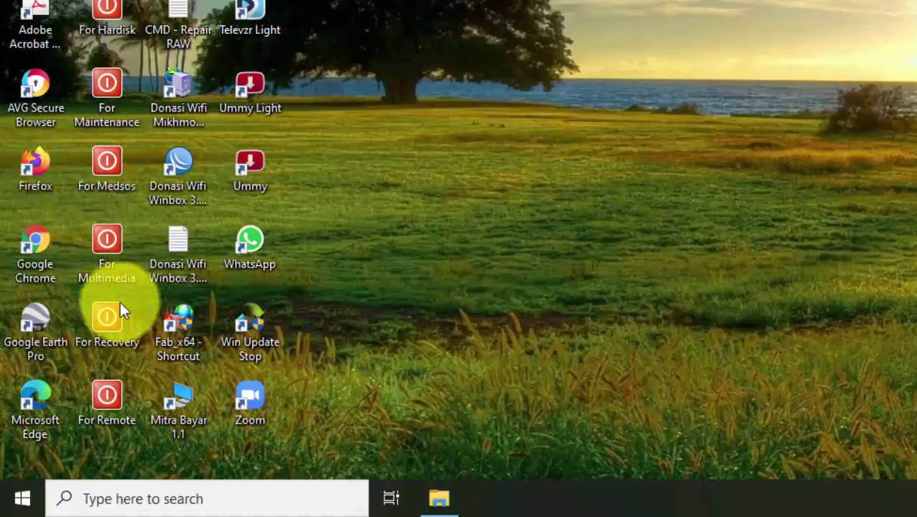
Launch Adobe Premiere Pro CC 2015 from the installed programs.
left_click(22, 502)
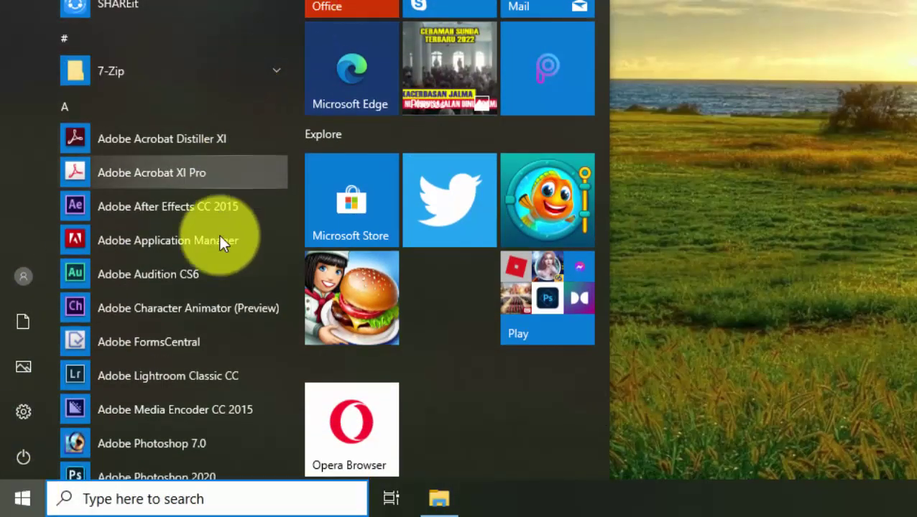
scroll(202, 323, "down", 2)
left_click(180, 429)
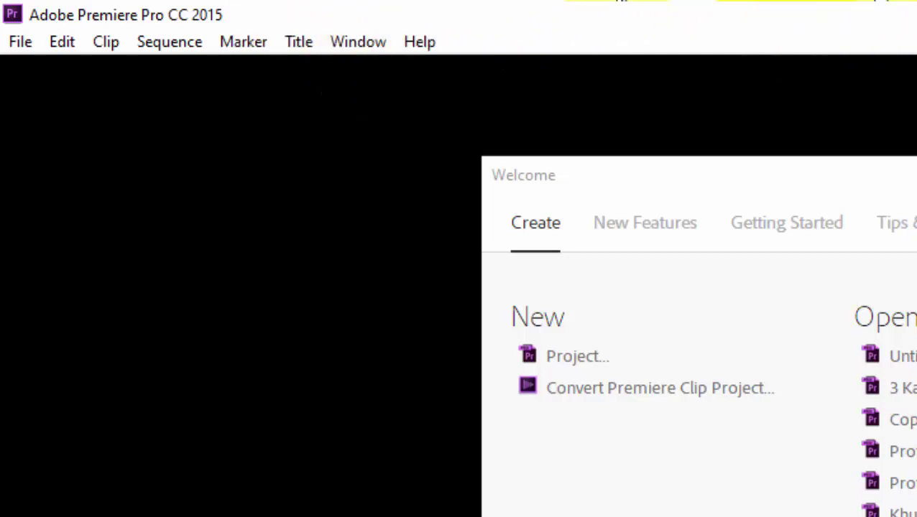
Create a new project named Untitled in D:\Documents\Adobe\Premiere Pro\9.0, overwriting the existing project.
left_click(15, 42)
left_click(97, 65)
left_click(65, 36)
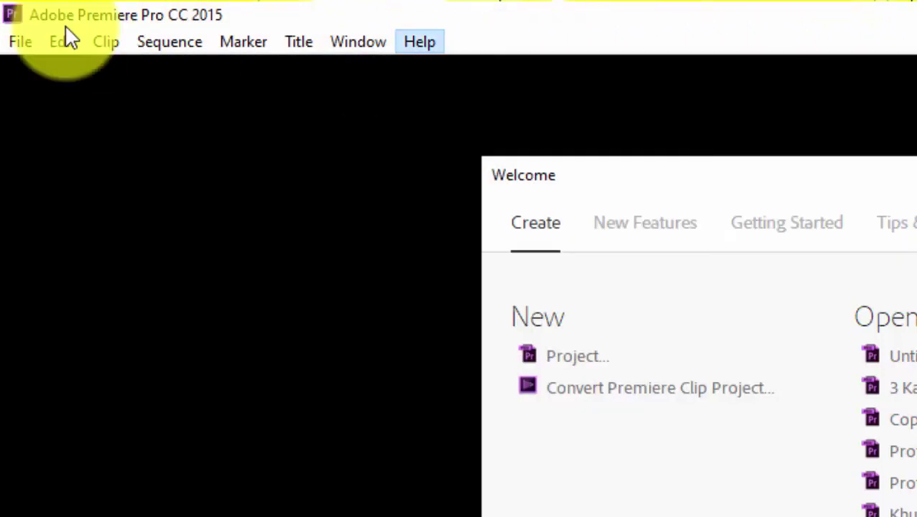
left_click(20, 42)
mouse_move(188, 87)
left_click(579, 88)
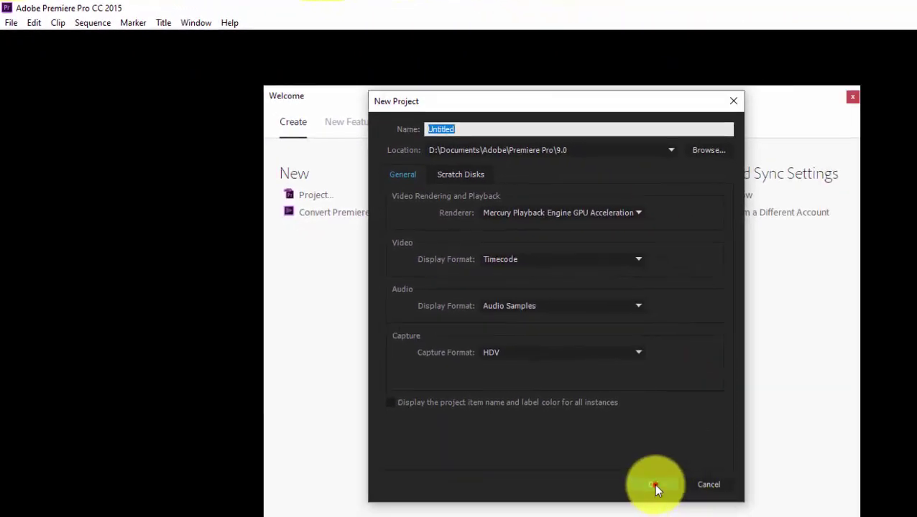
left_click(653, 485)
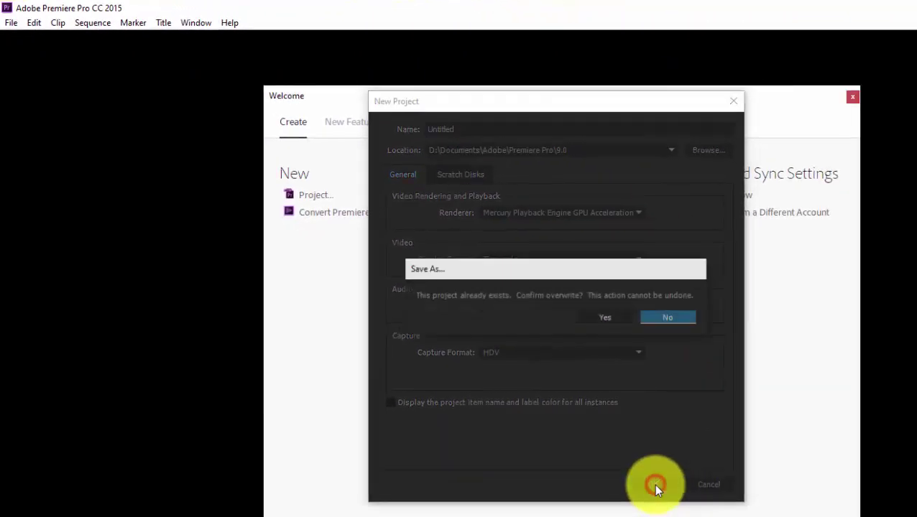
left_click(598, 320)
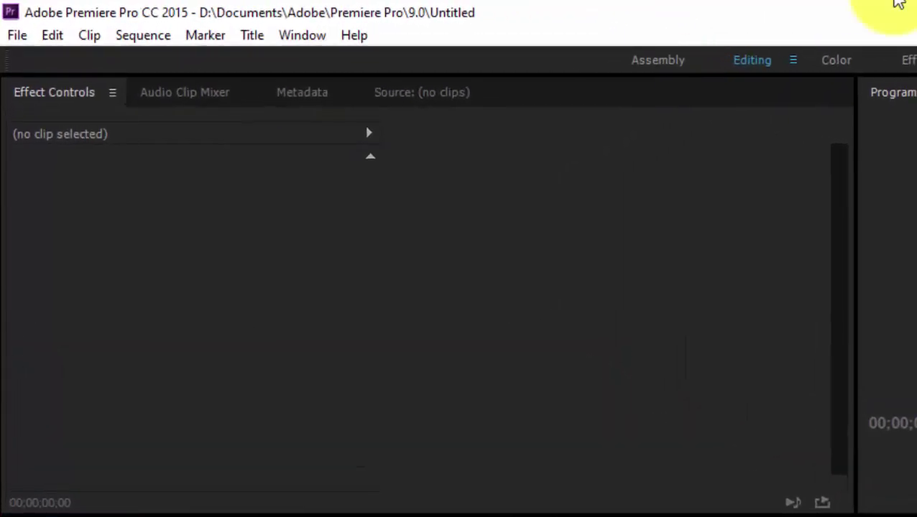
Clean the Media Cache Database in the Media preferences and accept the settings.
left_click(48, 34)
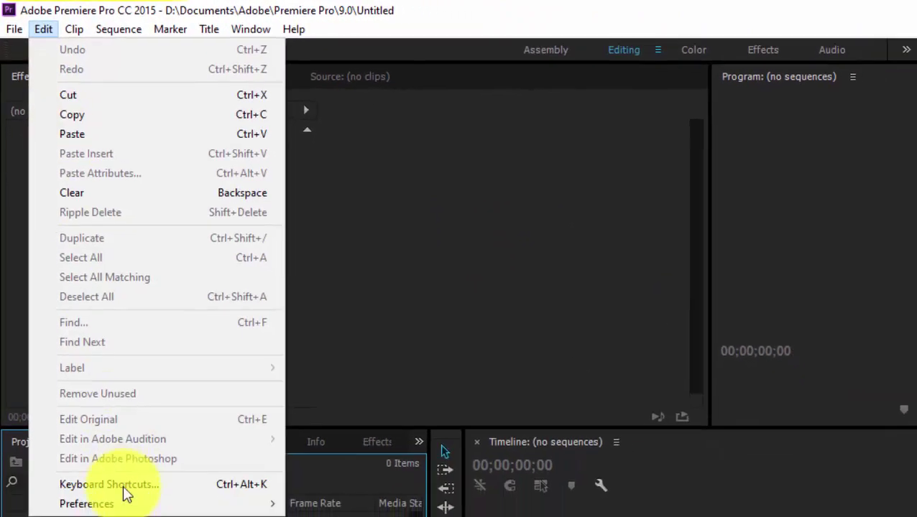
mouse_move(122, 505)
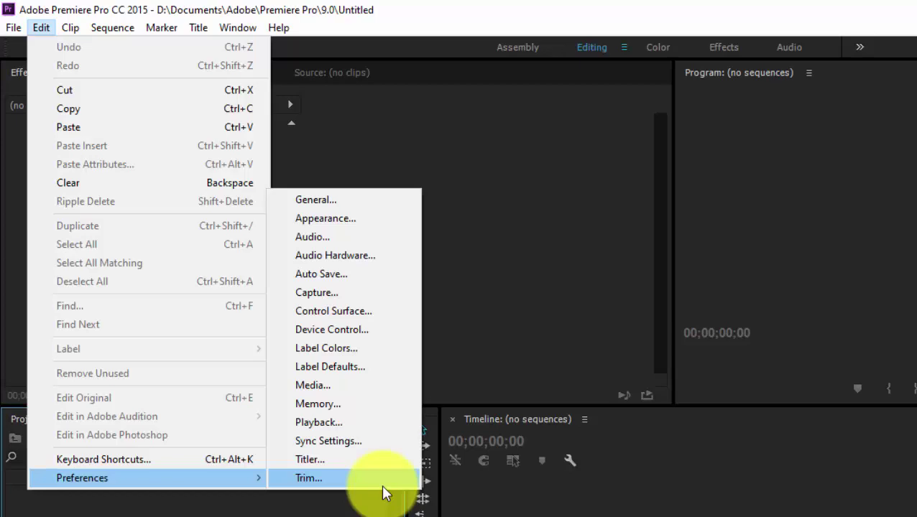
left_click(322, 388)
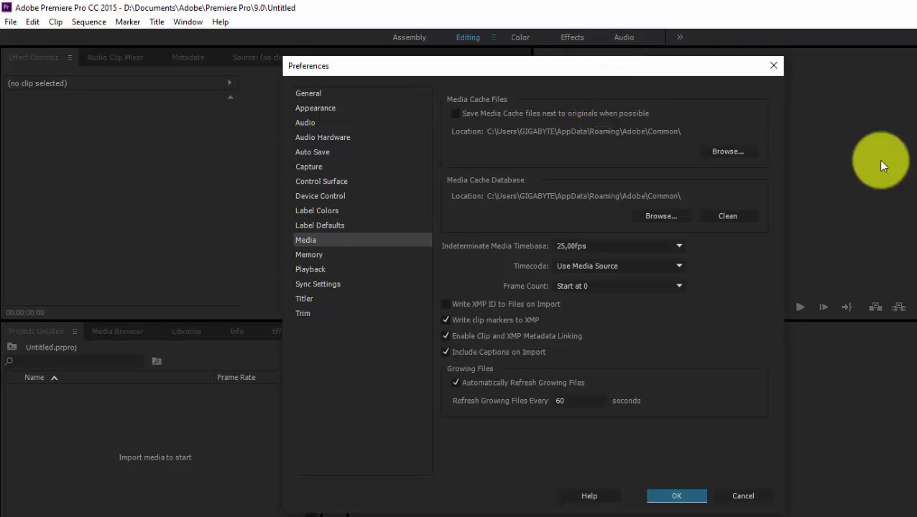
left_click(729, 216)
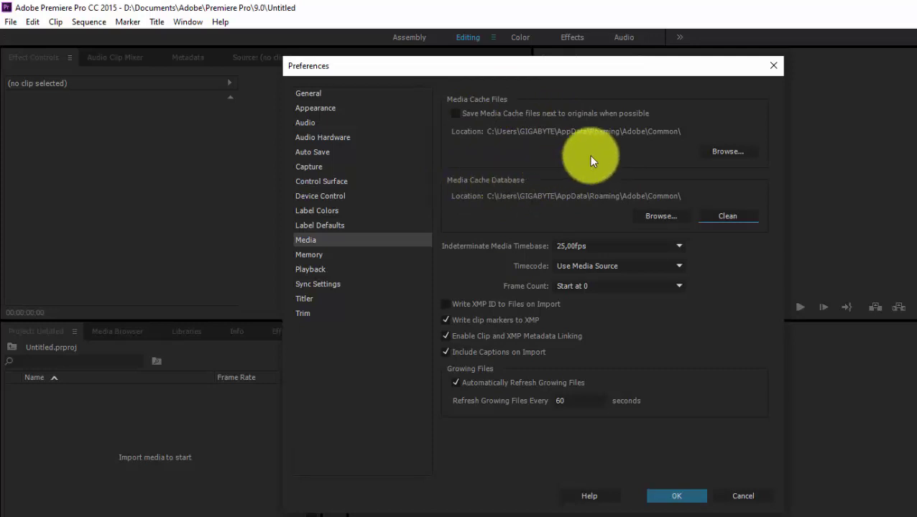
left_click(687, 497)
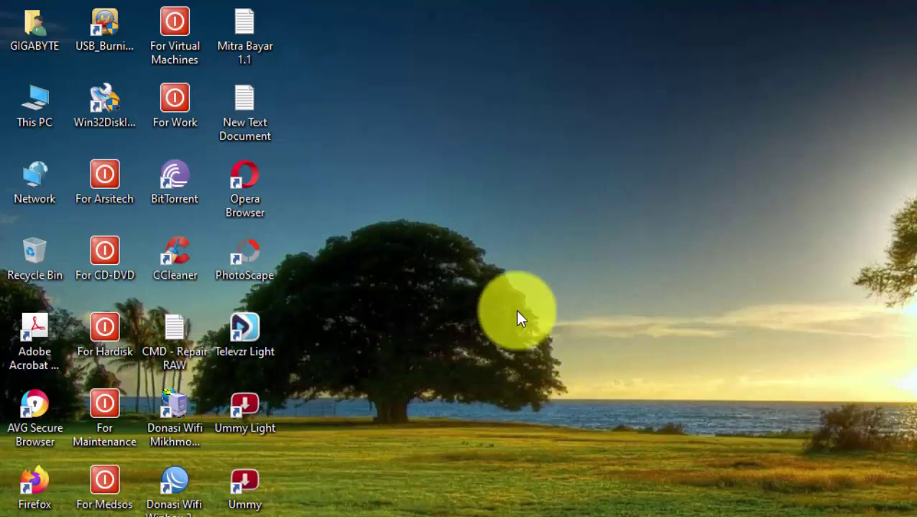
Open This PC in File Explorer to check the SYSTEM (C:) drive's free space after the media cache cleanup.
key("super+e")
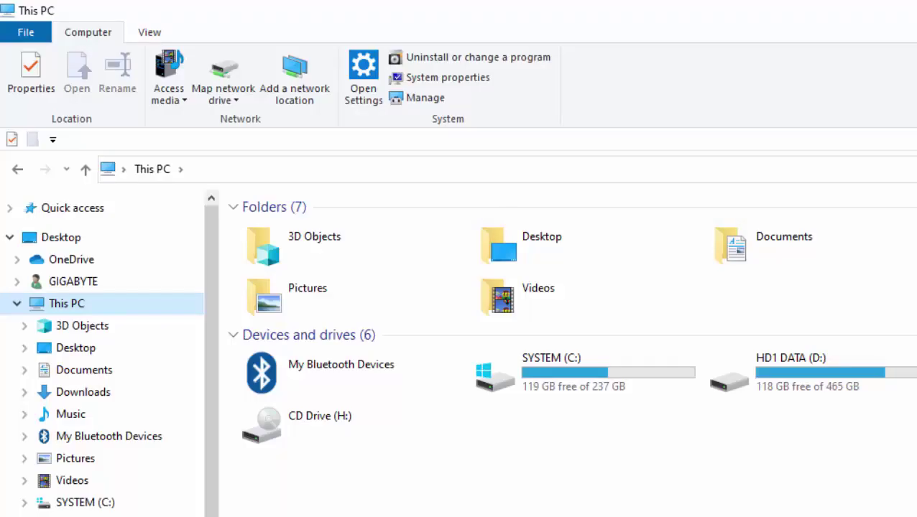